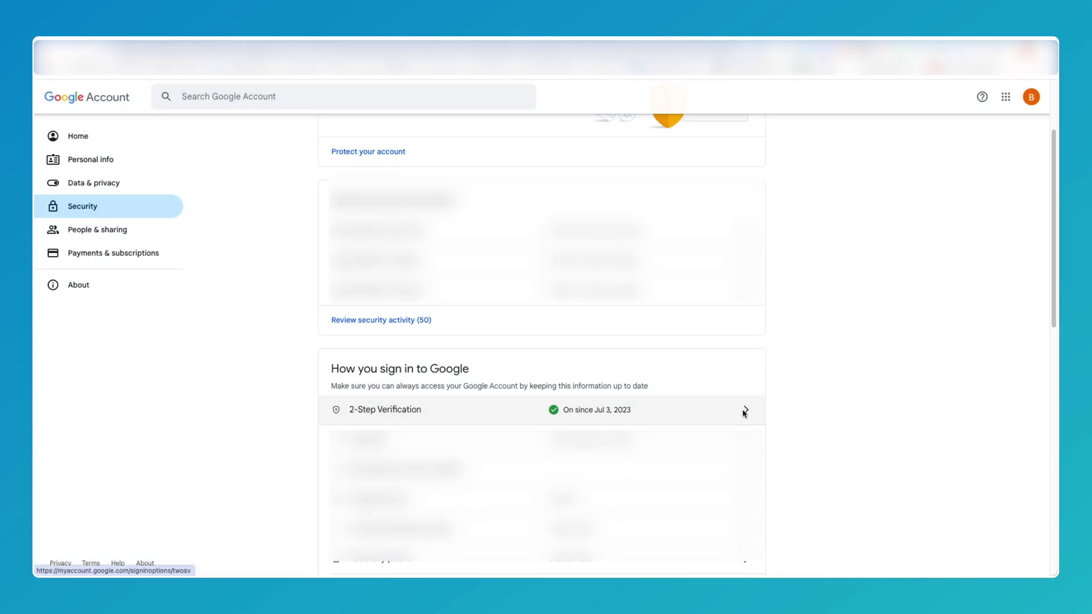
Go from 2-Step Verification to the App passwords page and start a new app name
left_click(744, 411)
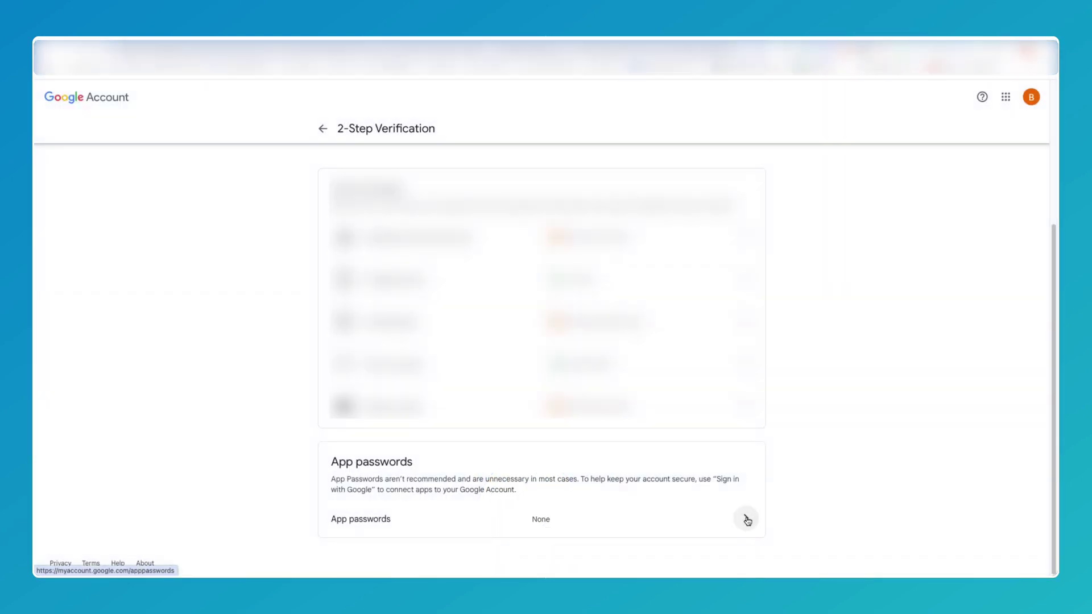
left_click(747, 519)
left_click(369, 322)
Create the app password 'Canon C3926', copy the generated password, and close the dialog
type("Canon C3926")
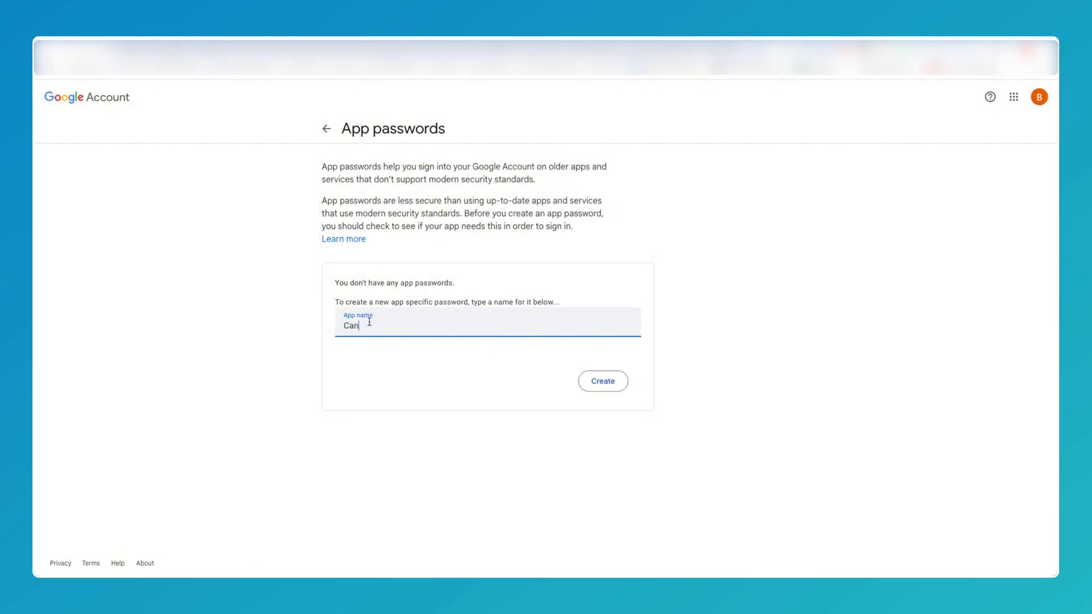
left_click(626, 386)
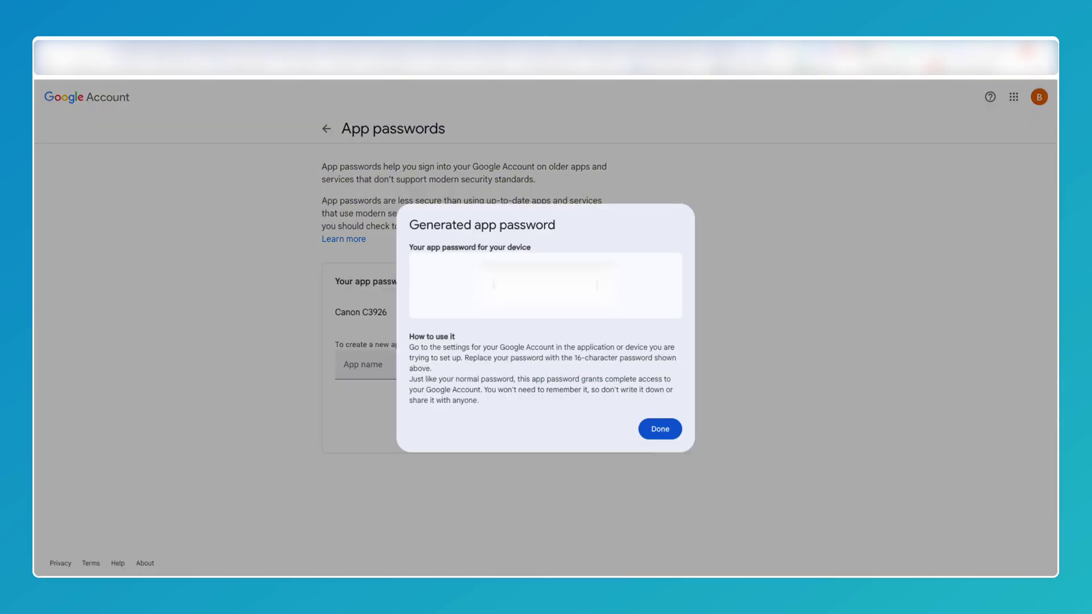
right_click(504, 282)
left_click(659, 431)
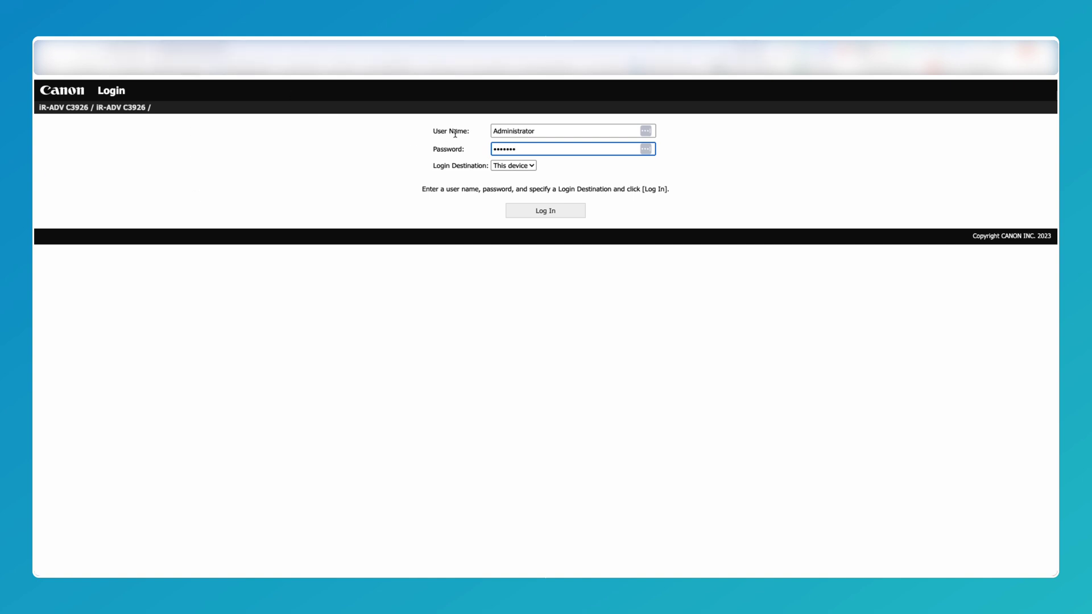
Log in to the printer's Remote UI and open Settings/Registration
left_click(550, 212)
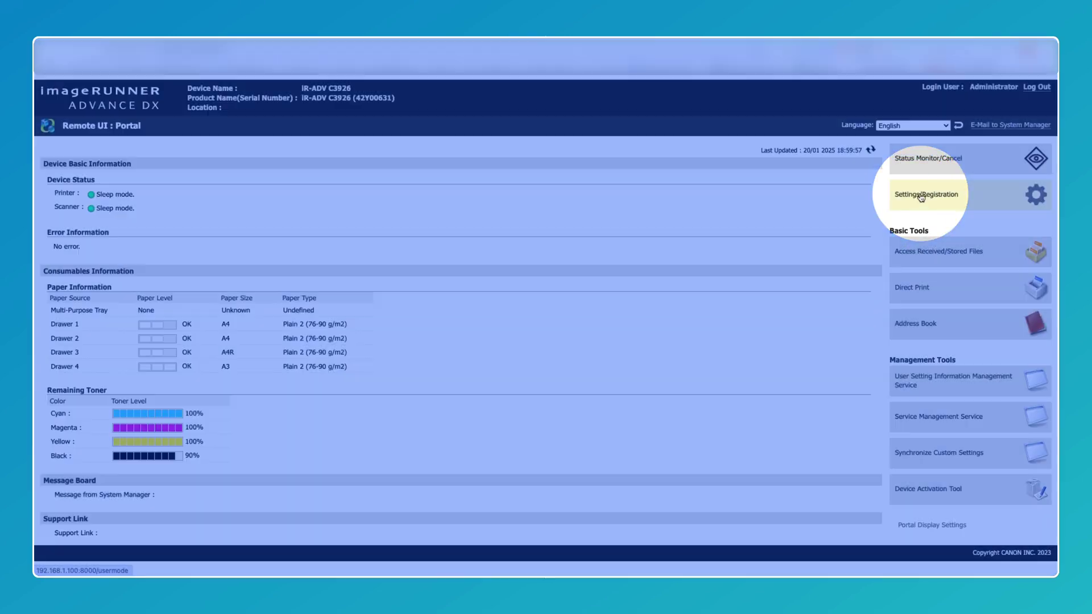
left_click(922, 198)
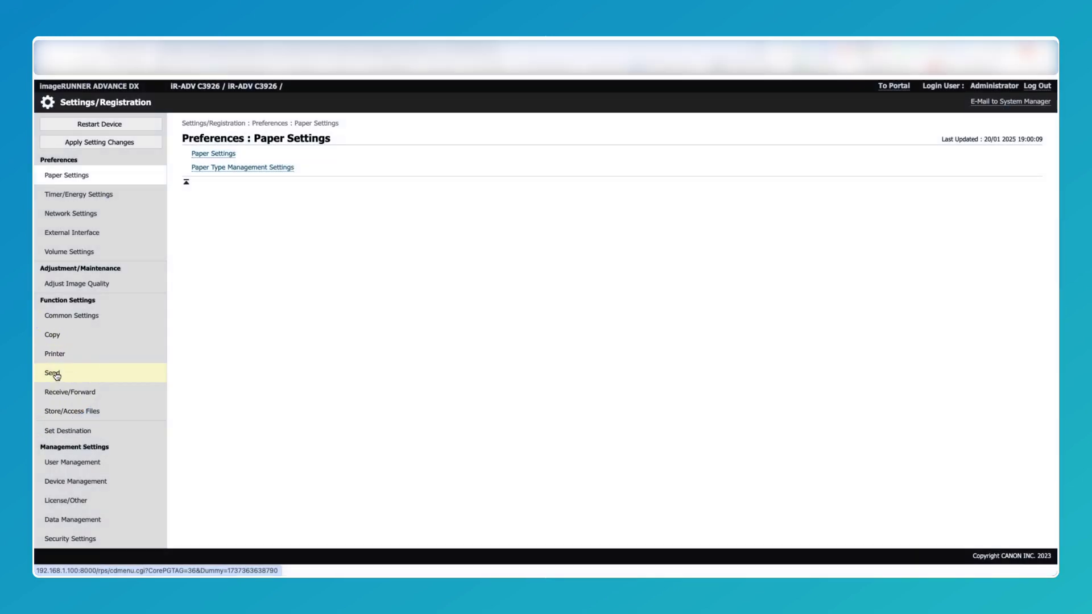
Open Send's E-Mail/I-Fax network settings (smtp.gmail.com, port 465) and the Allow TLS dropdown
left_click(57, 376)
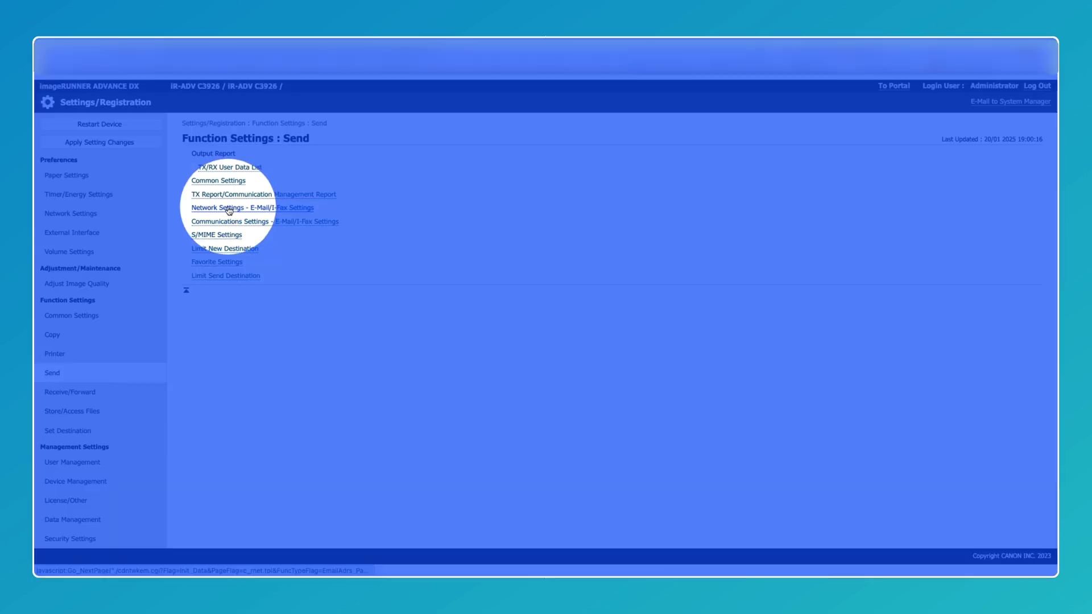
left_click(225, 209)
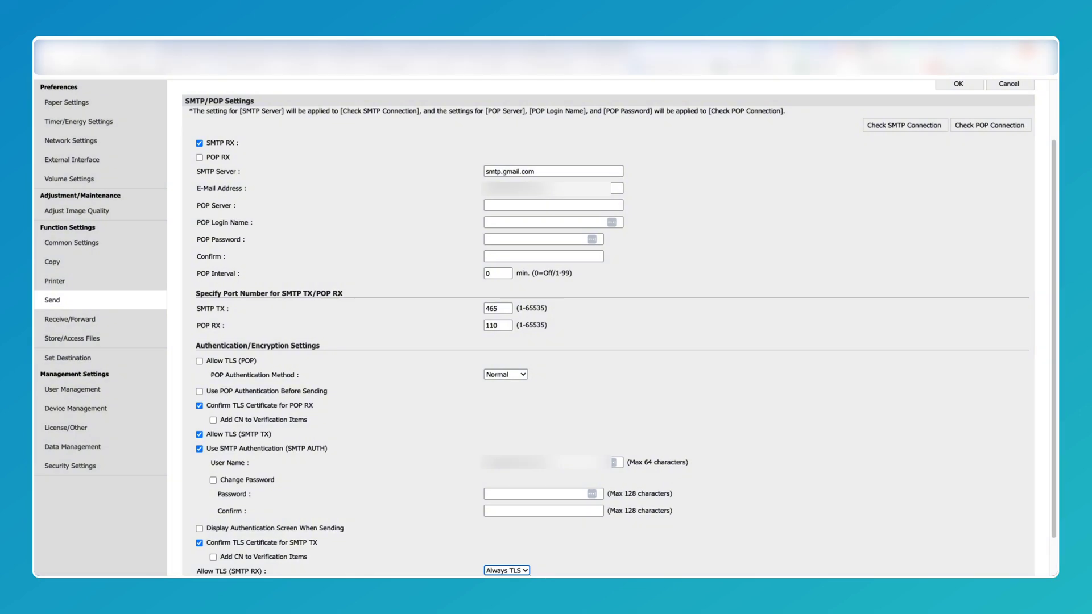
left_click(513, 571)
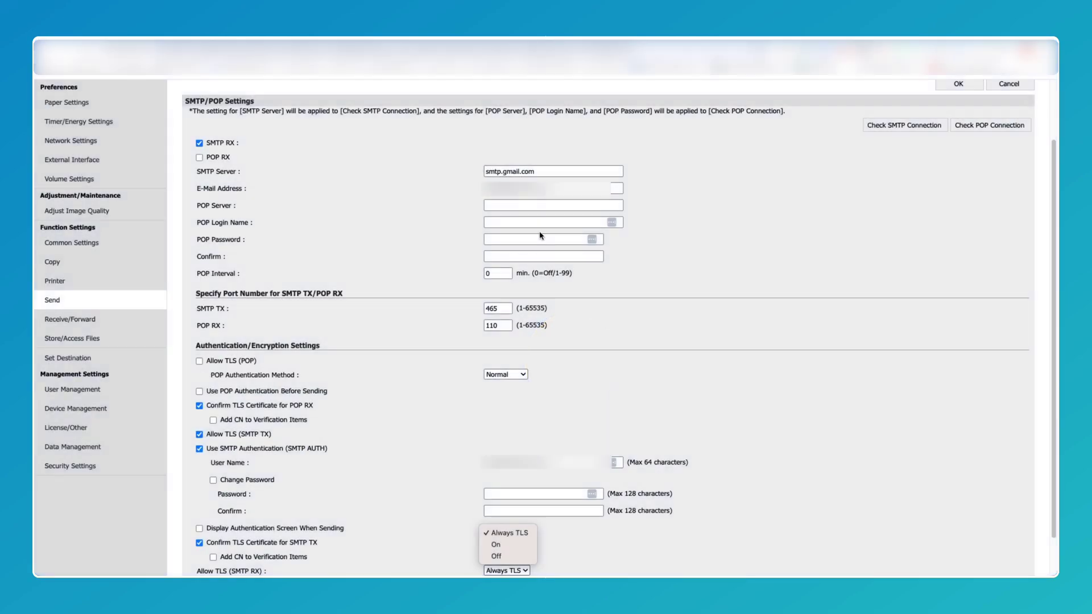
Keep Always TLS, paste the app password into Password and Confirm, and save
left_click(509, 533)
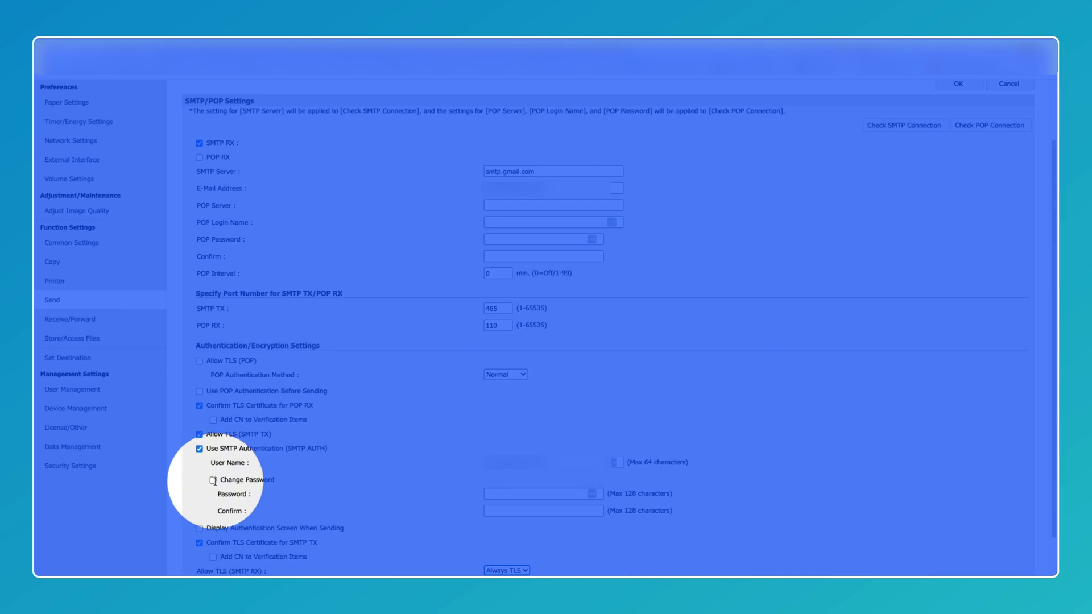
right_click(214, 481)
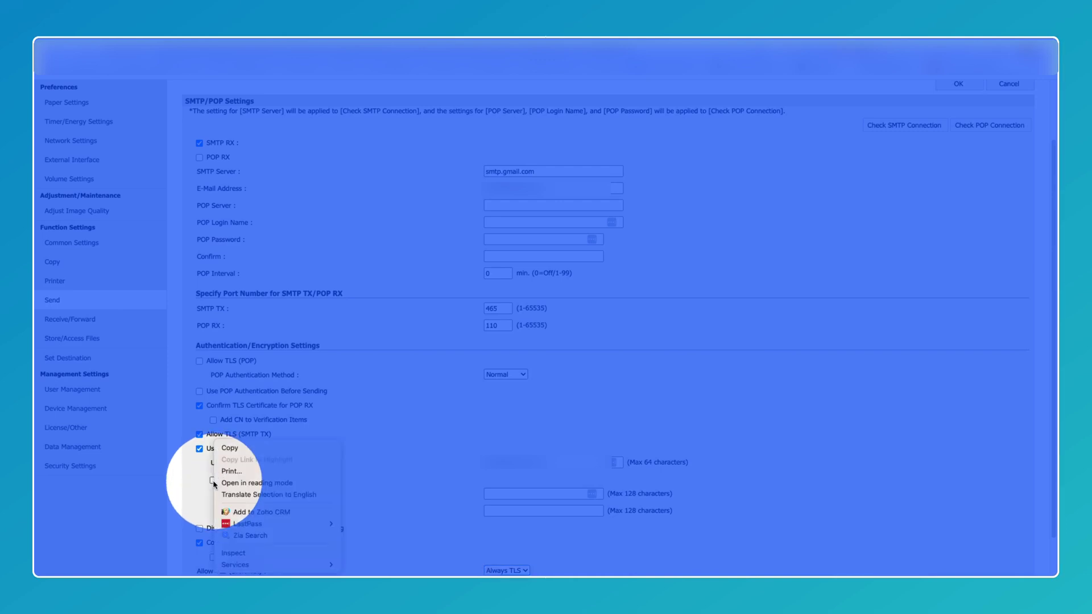
left_click(214, 481)
left_click(564, 494)
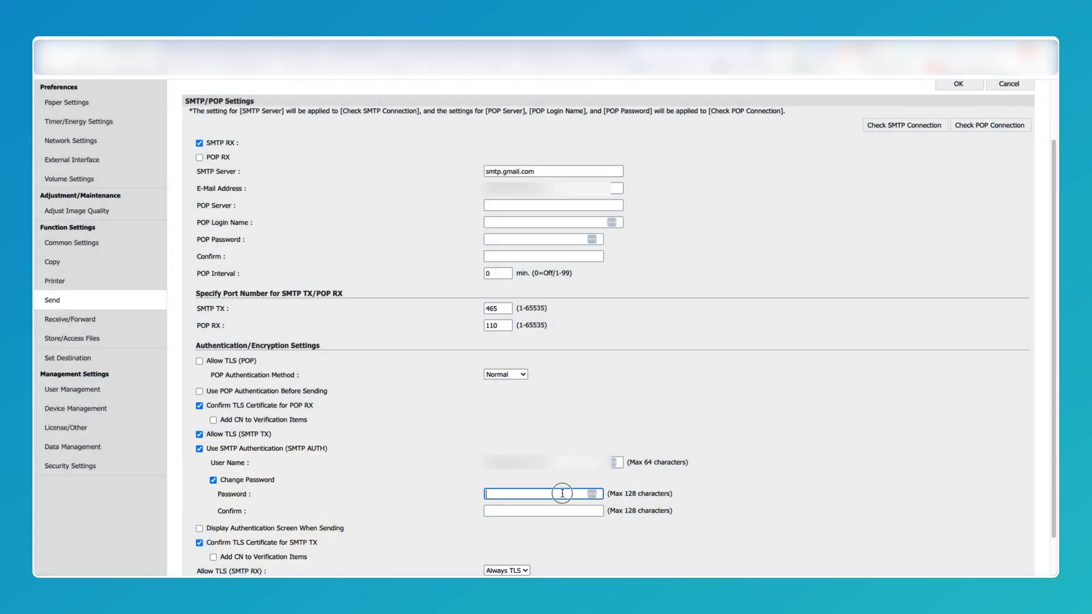
key("ctrl+v")
left_click(554, 511)
key("ctrl+v")
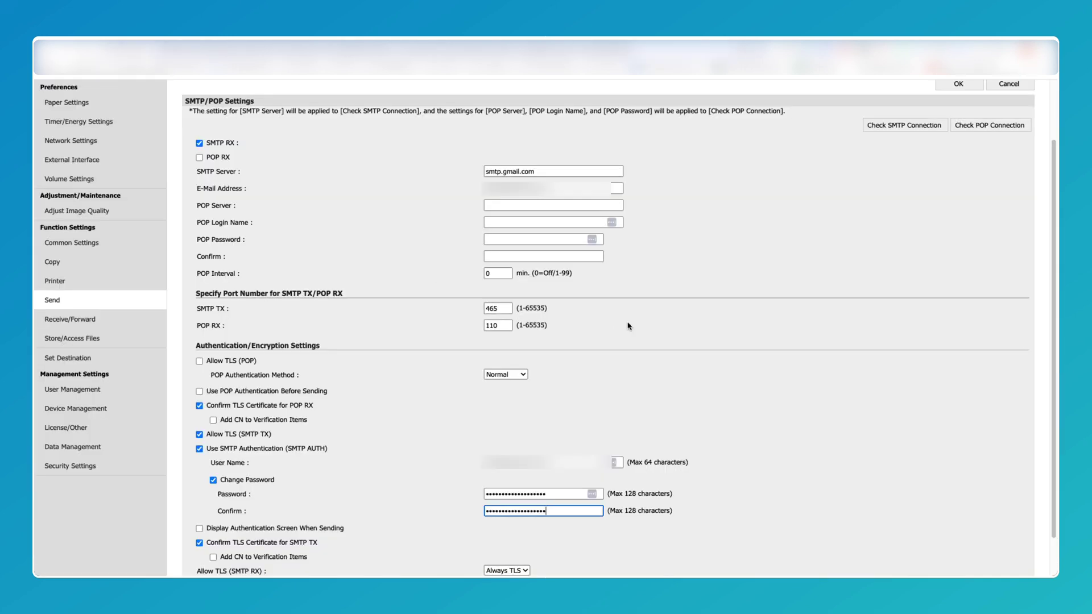
left_click(960, 85)
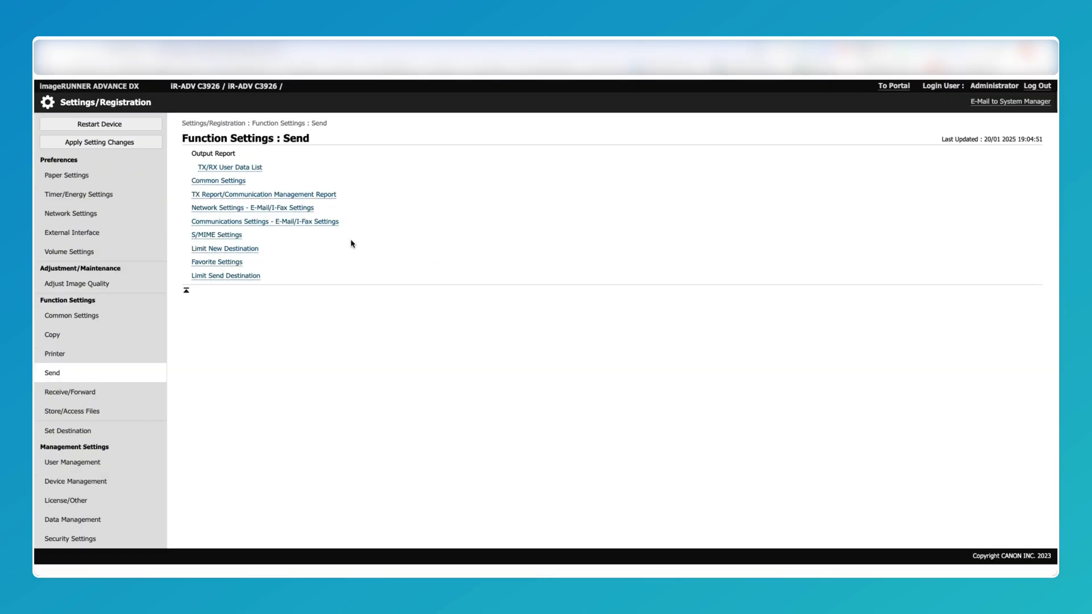
Run a successful Gmail SMTP connection check, then save the common Send settings
left_click(270, 209)
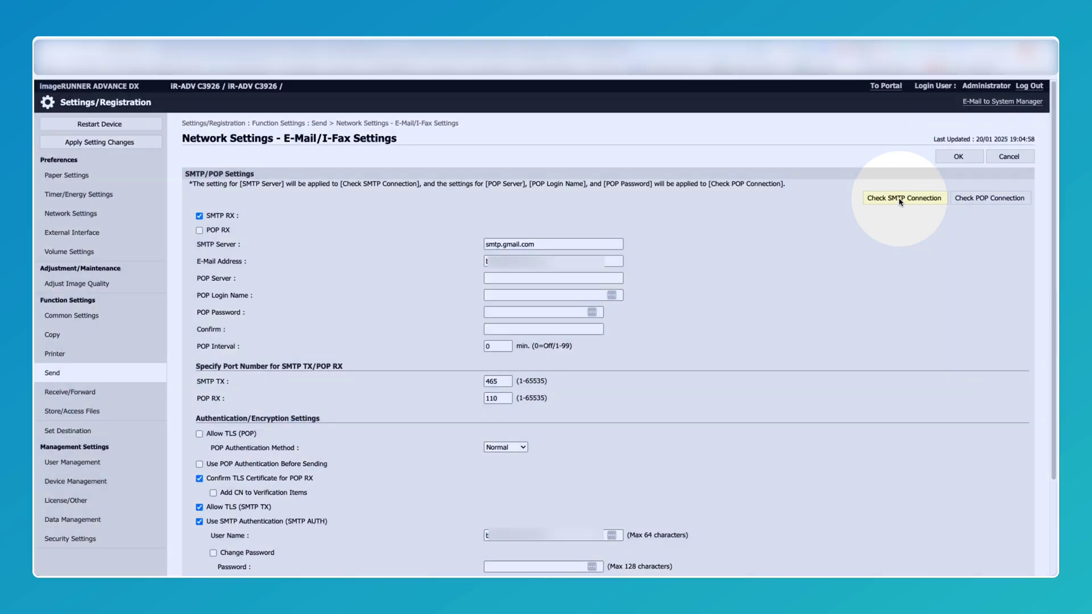
left_click(899, 199)
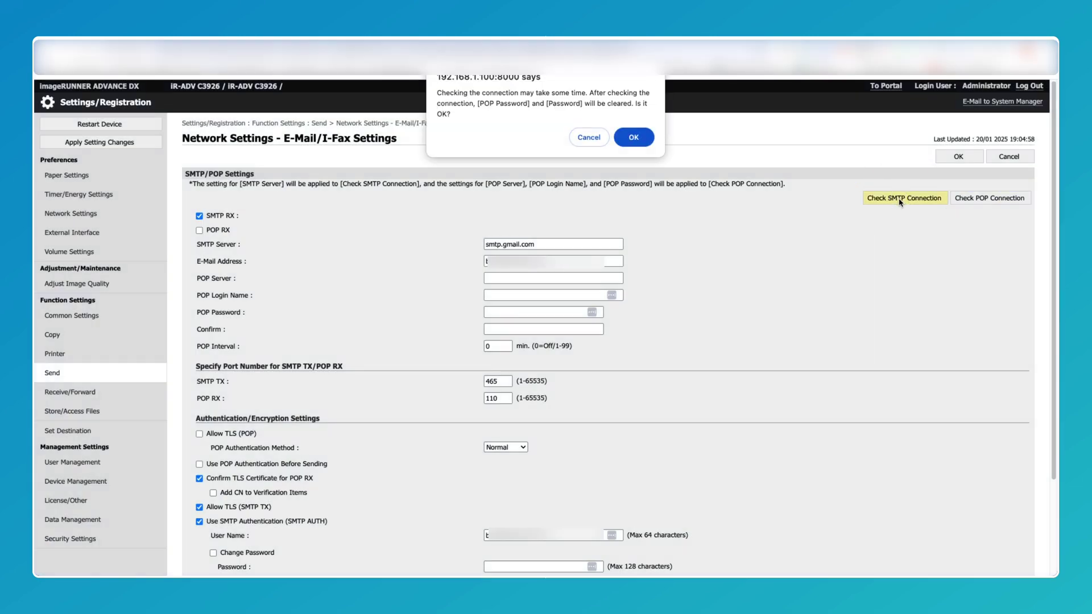
left_click(631, 138)
left_click(611, 162)
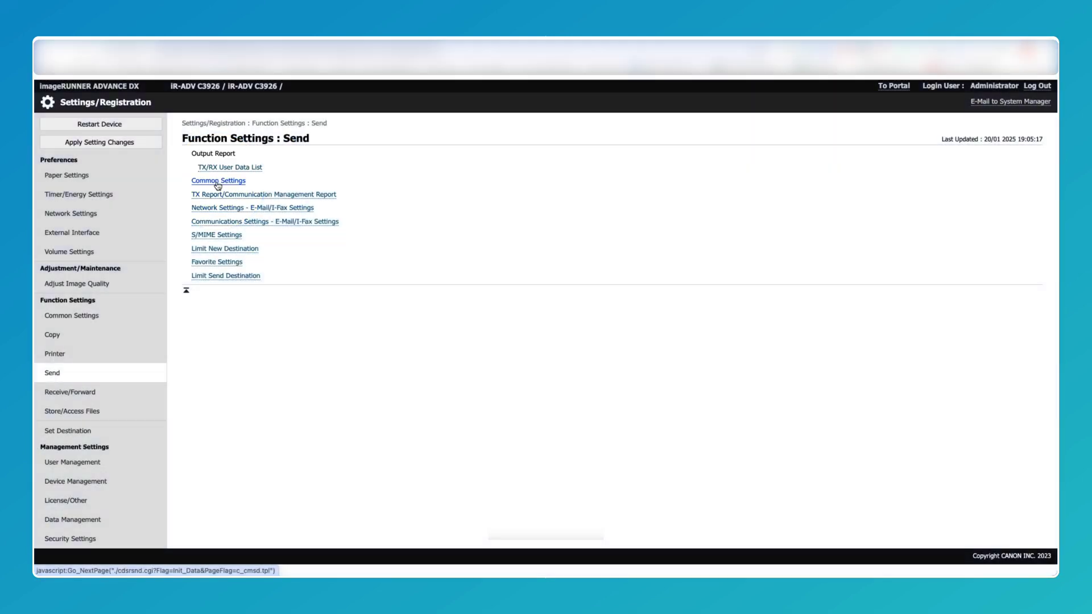
left_click(218, 182)
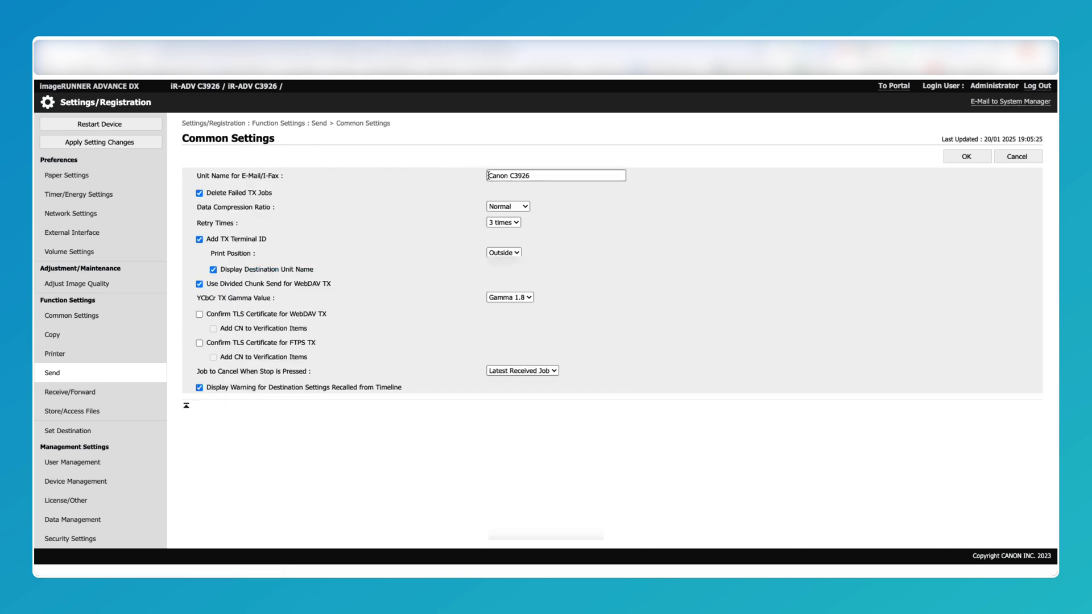
left_click(970, 159)
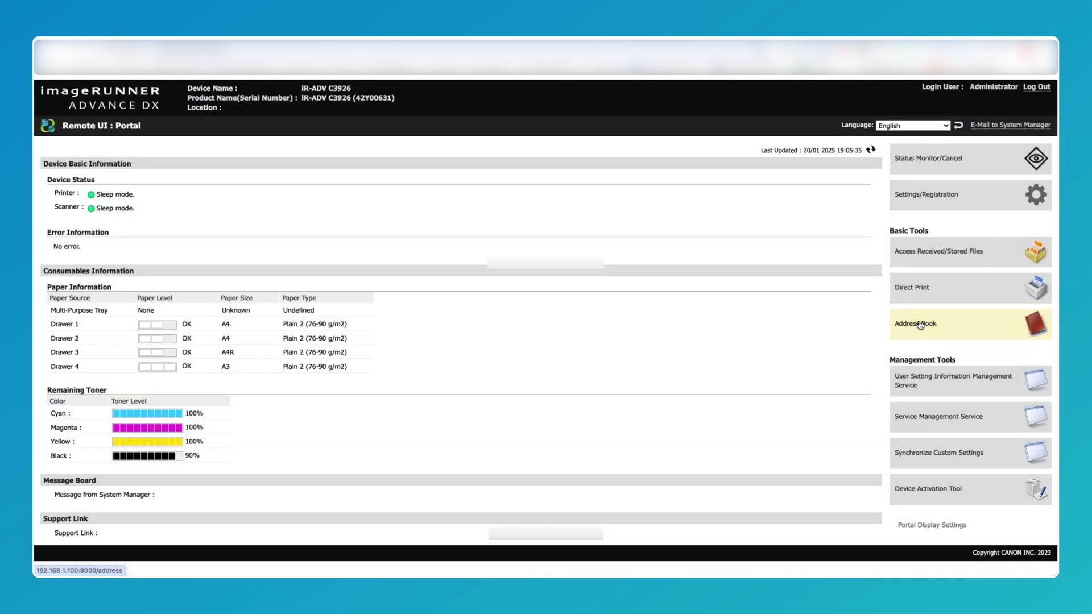
Open the Address Book's One-Touch address list
left_click(920, 325)
scroll(325, 288, "down", 12)
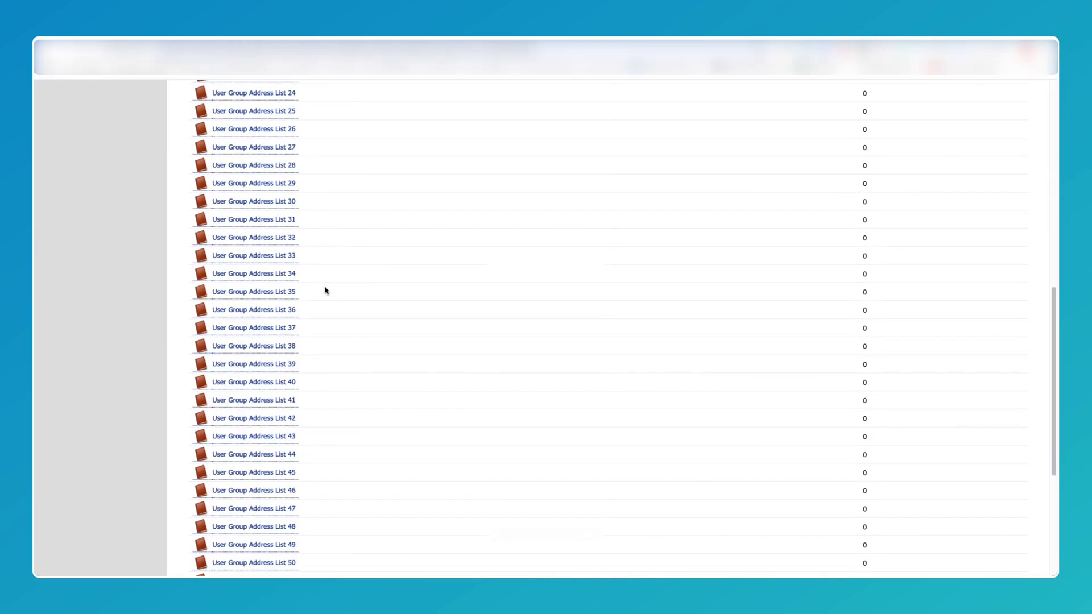
scroll(316, 282, "down", 3)
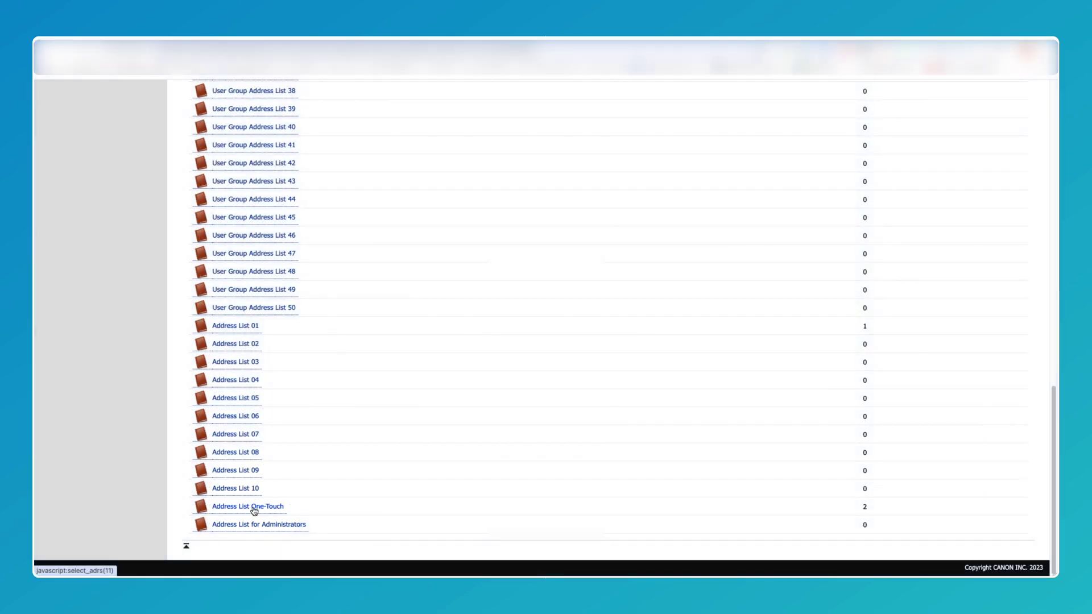
left_click(253, 510)
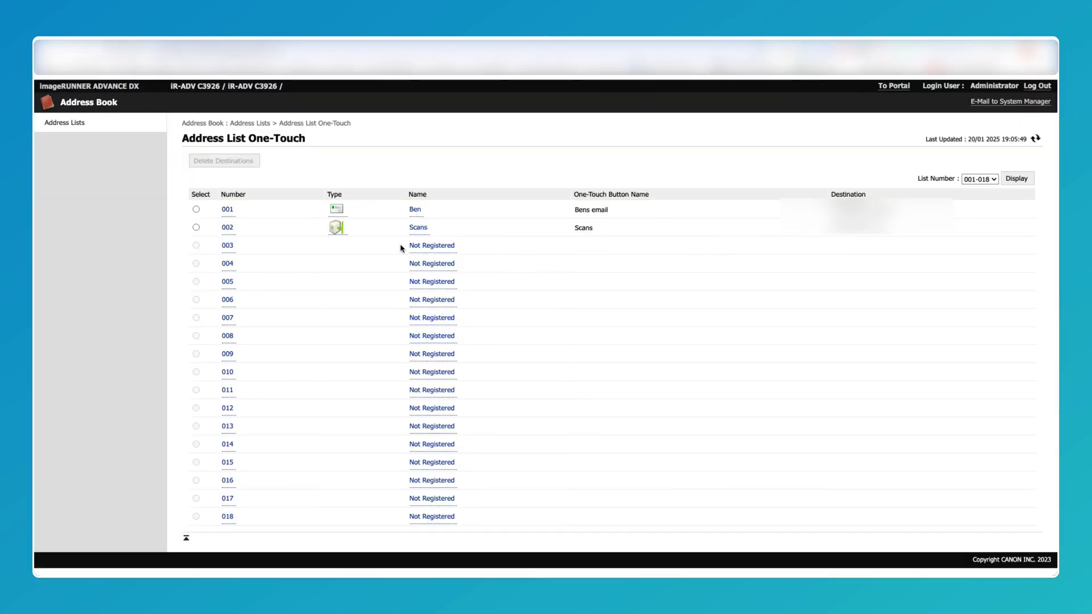
Start an e-mail destination in slot 003, visit its name and address fields, then cancel
left_click(423, 248)
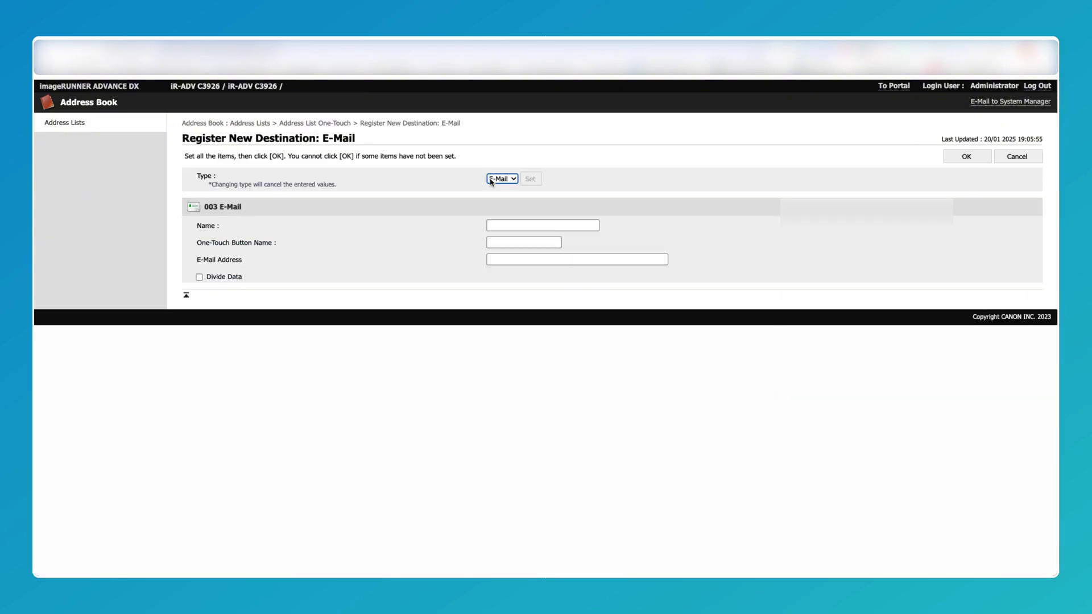
left_click(500, 225)
left_click(501, 238)
left_click(498, 261)
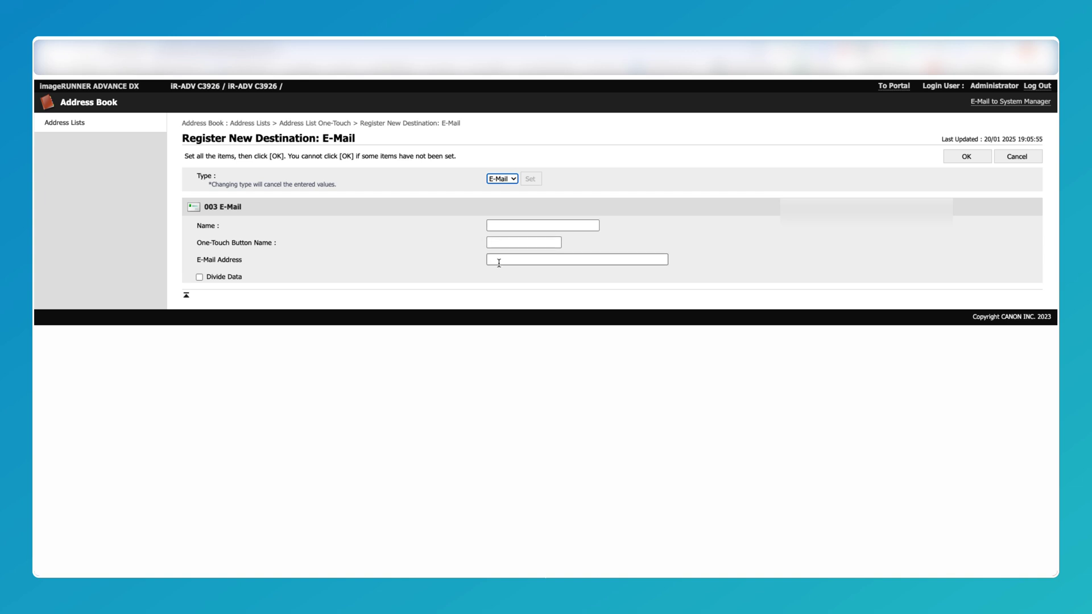
left_click(1019, 161)
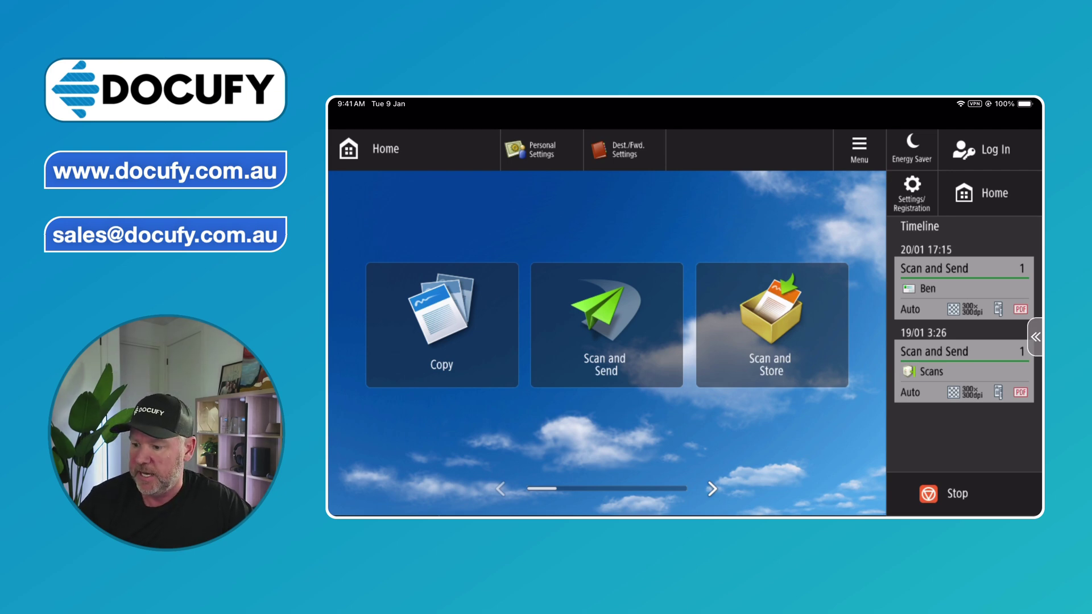
Log in at the printer's control panel as Administrator
left_click(977, 149)
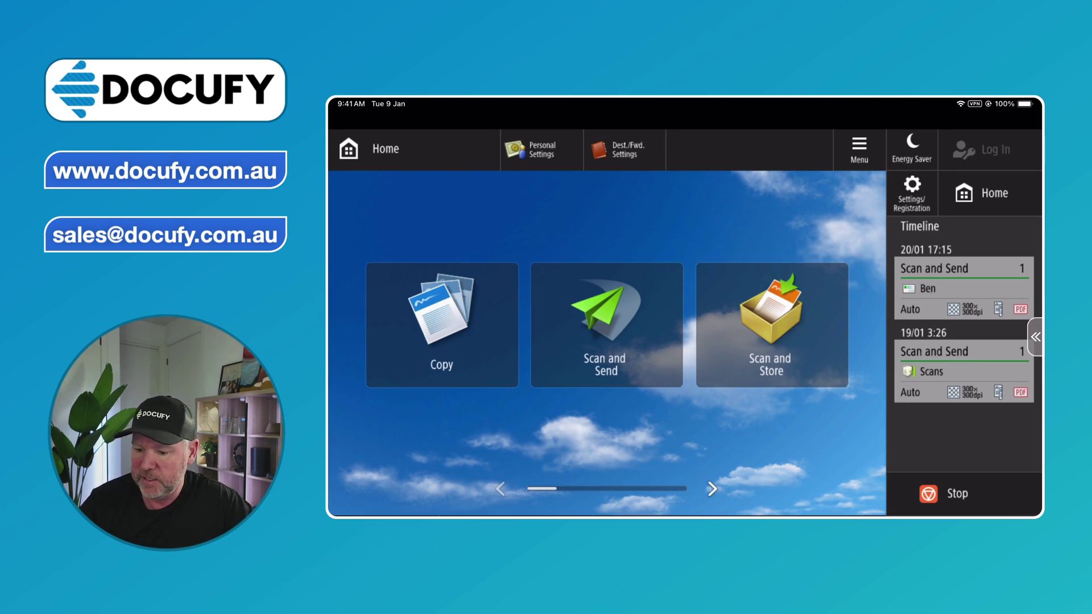
left_click(428, 258)
left_click(608, 421)
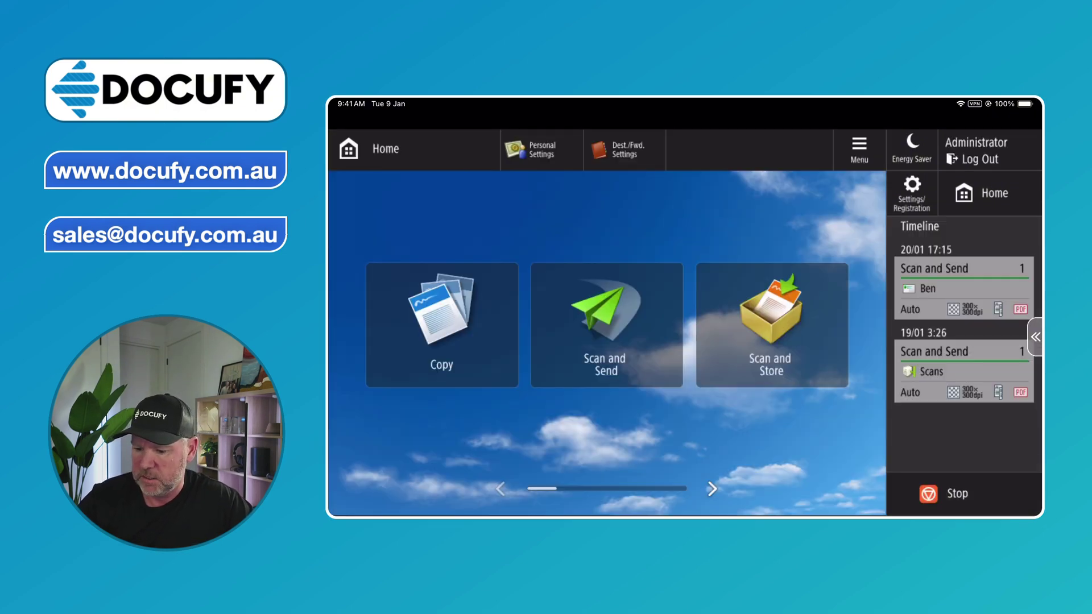
Confirm SMTP TX port 465 under Send E-Mail/I-Fax port settings and return Home
left_click(912, 193)
left_click(699, 343)
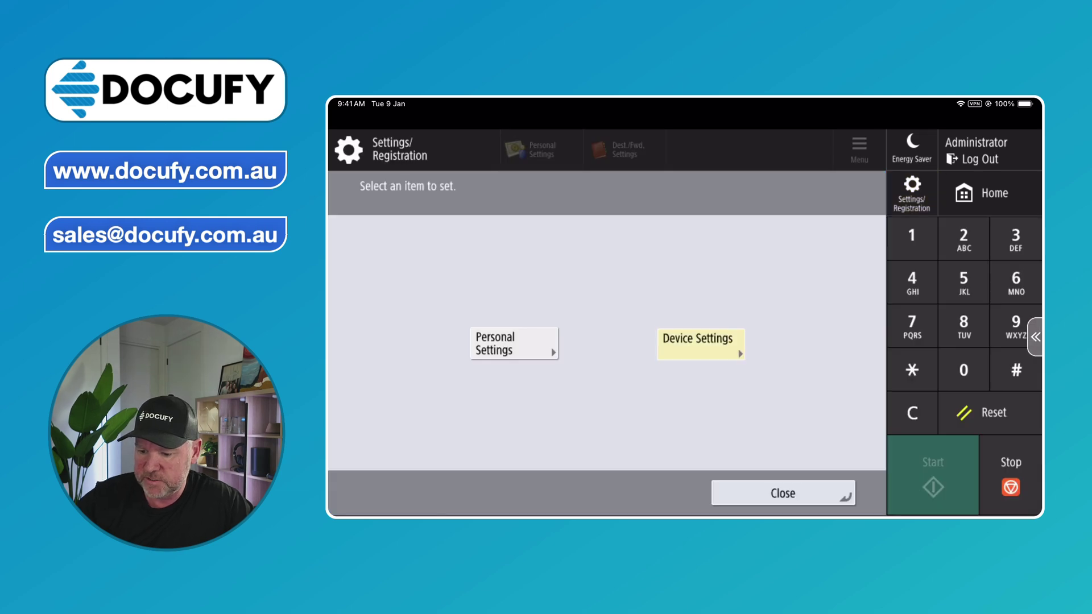
left_click(683, 342)
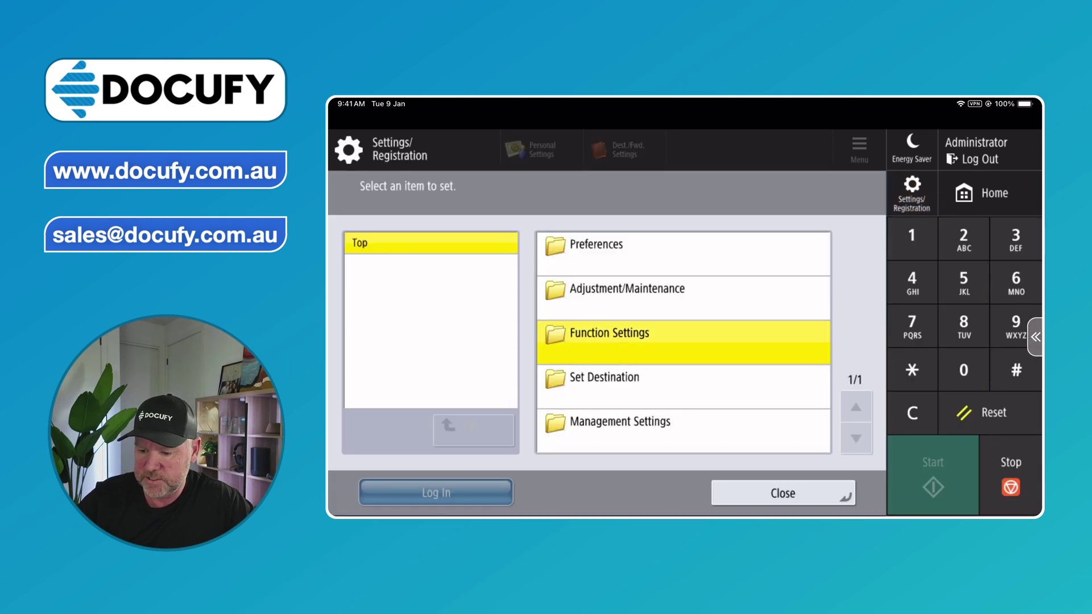
left_click(683, 377)
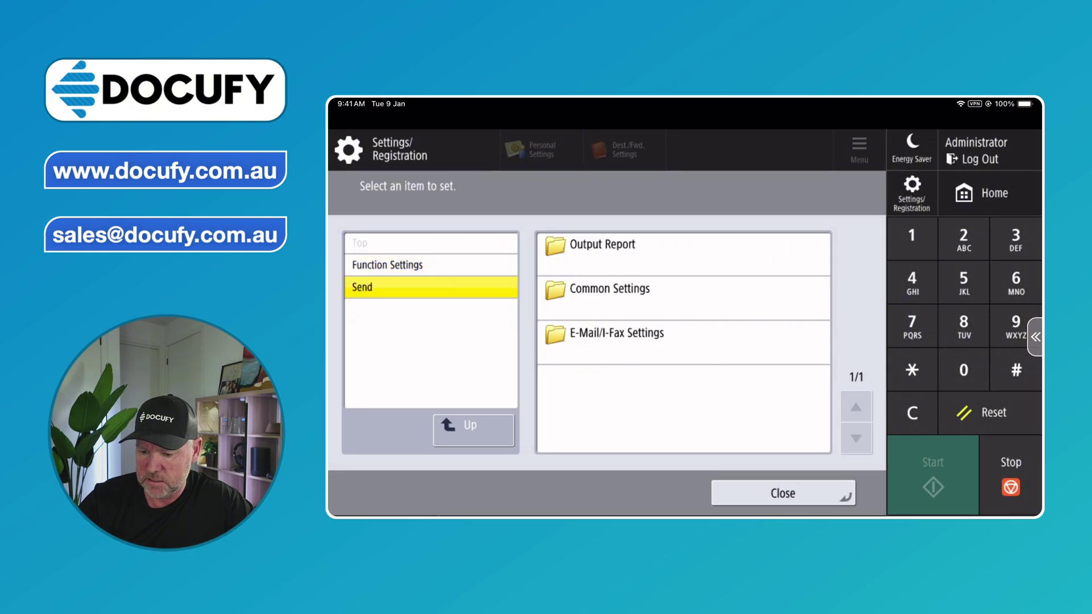
left_click(683, 341)
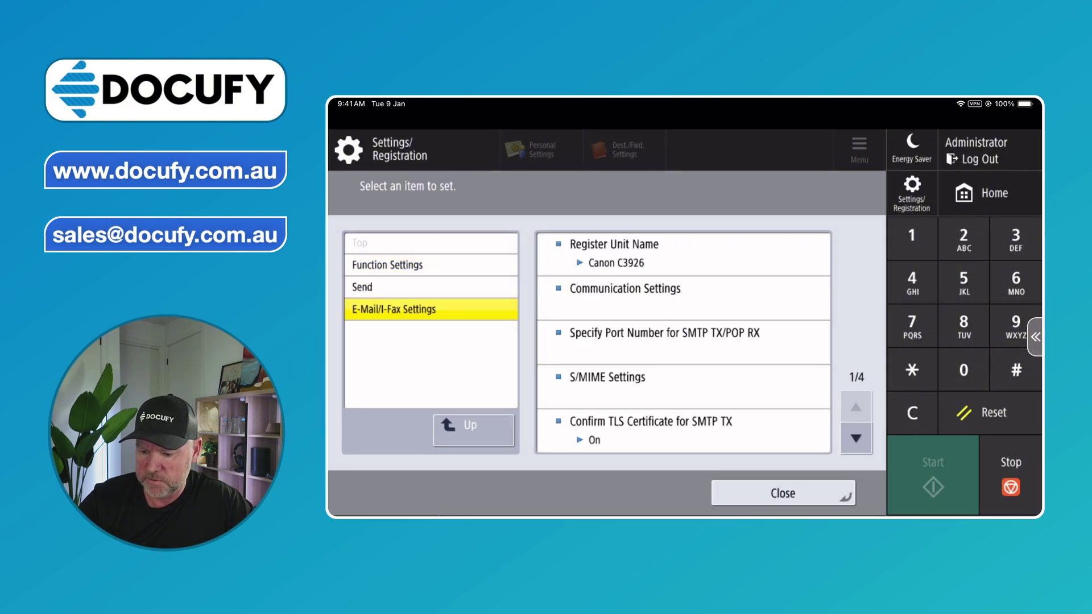
left_click(665, 341)
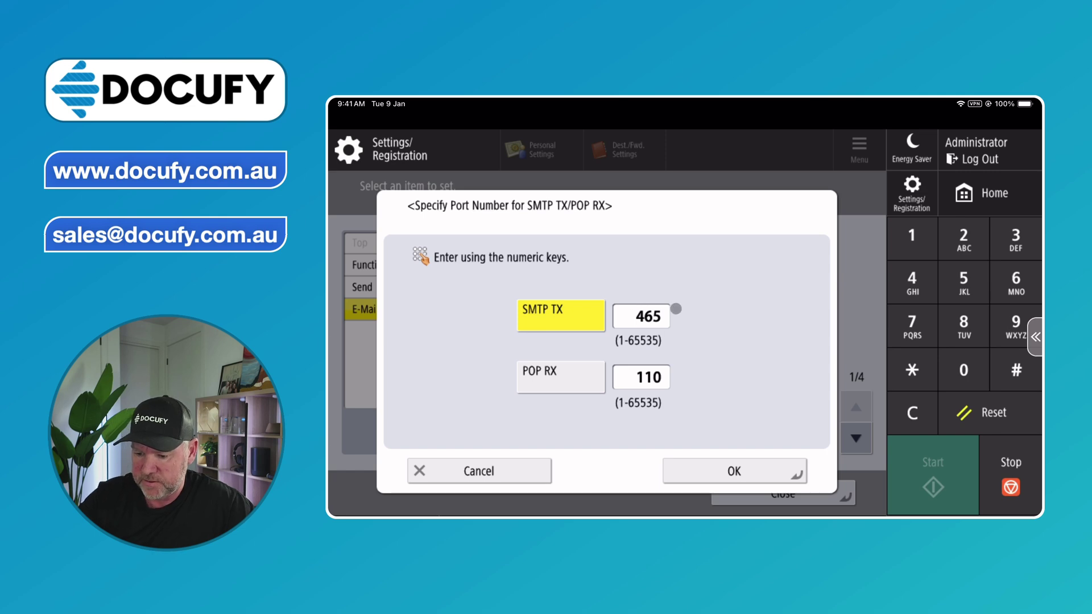
left_click(734, 472)
left_click(783, 494)
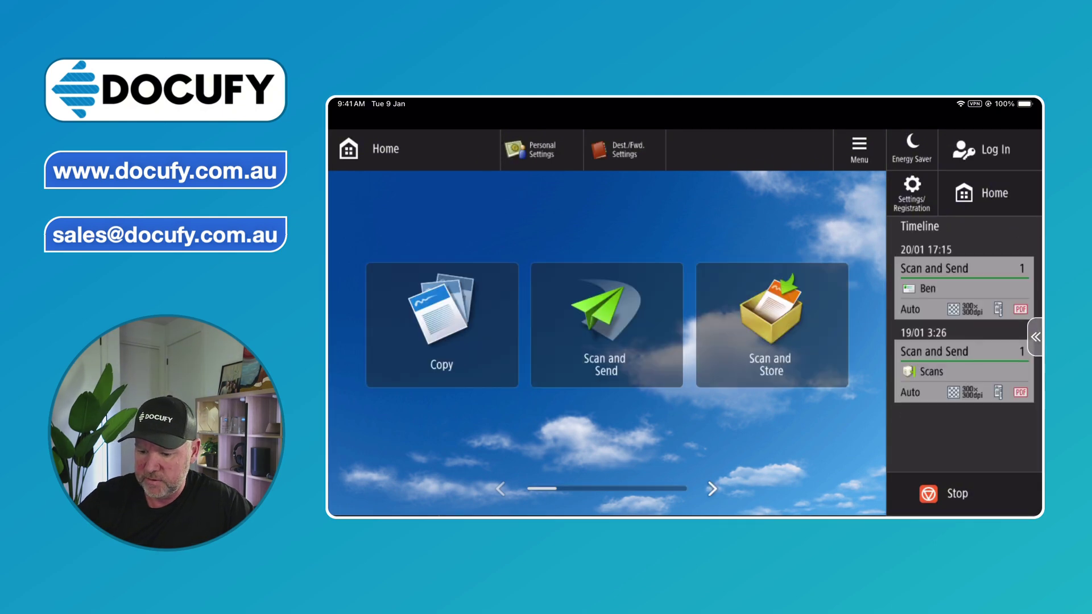
Scan a test page and send it to the saved personal e-mail one-touch destination
left_click(606, 326)
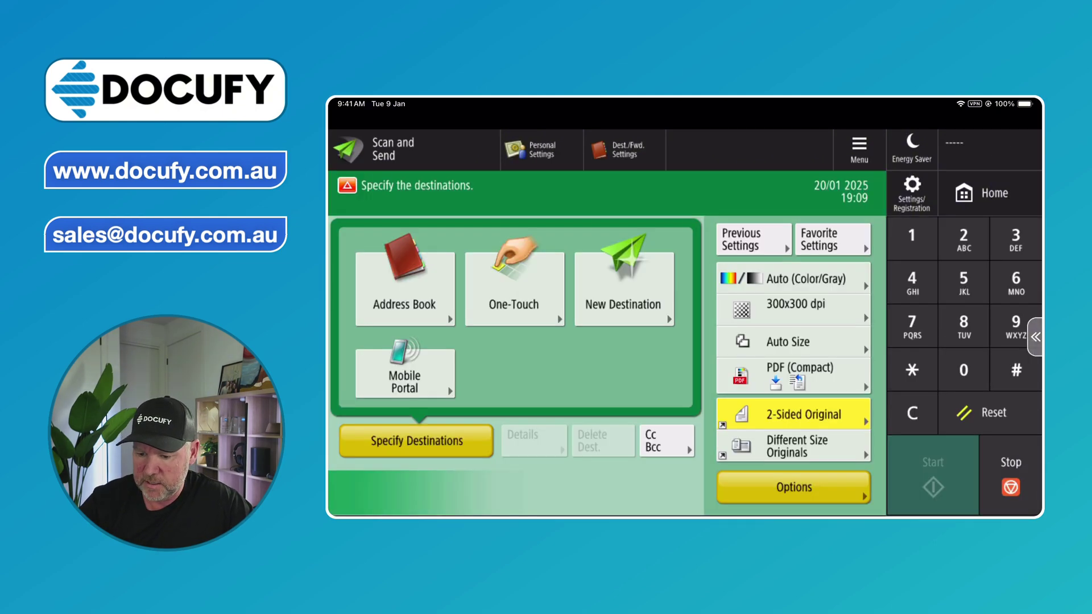
left_click(515, 289)
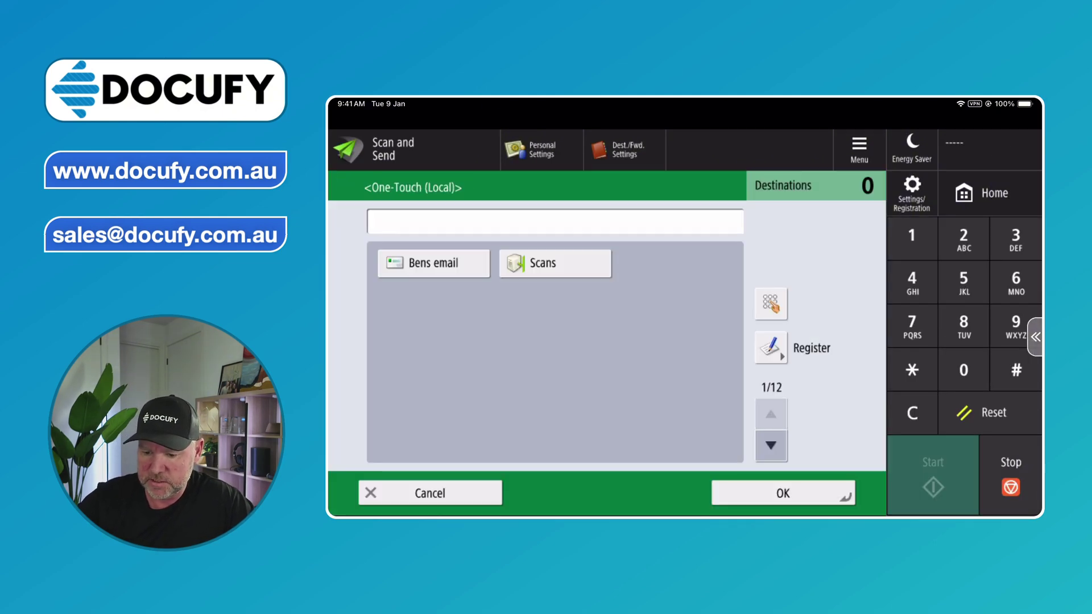
left_click(433, 263)
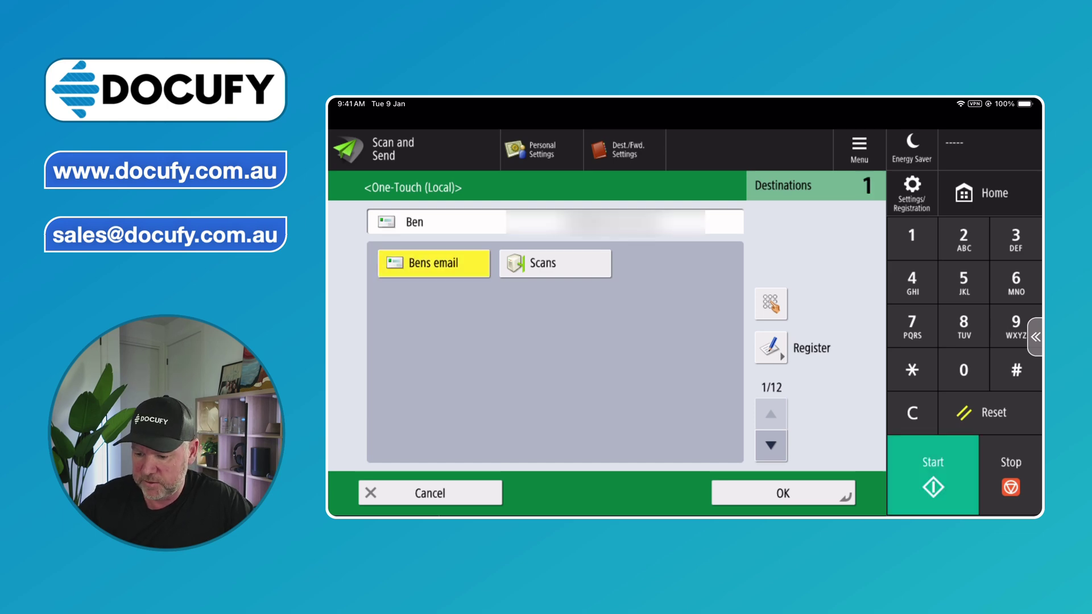
left_click(784, 493)
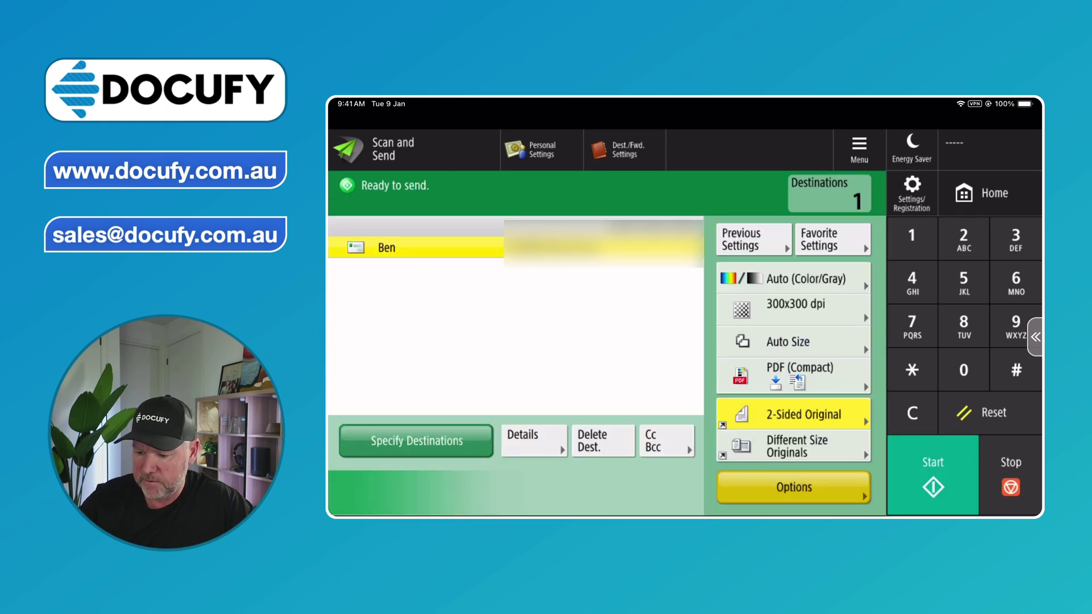
left_click(933, 475)
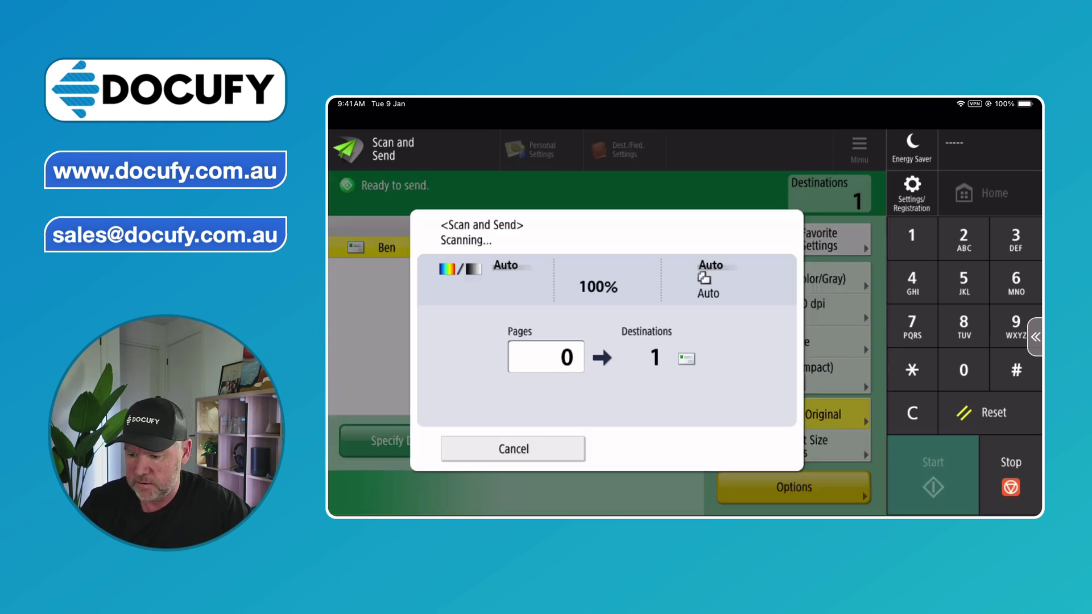